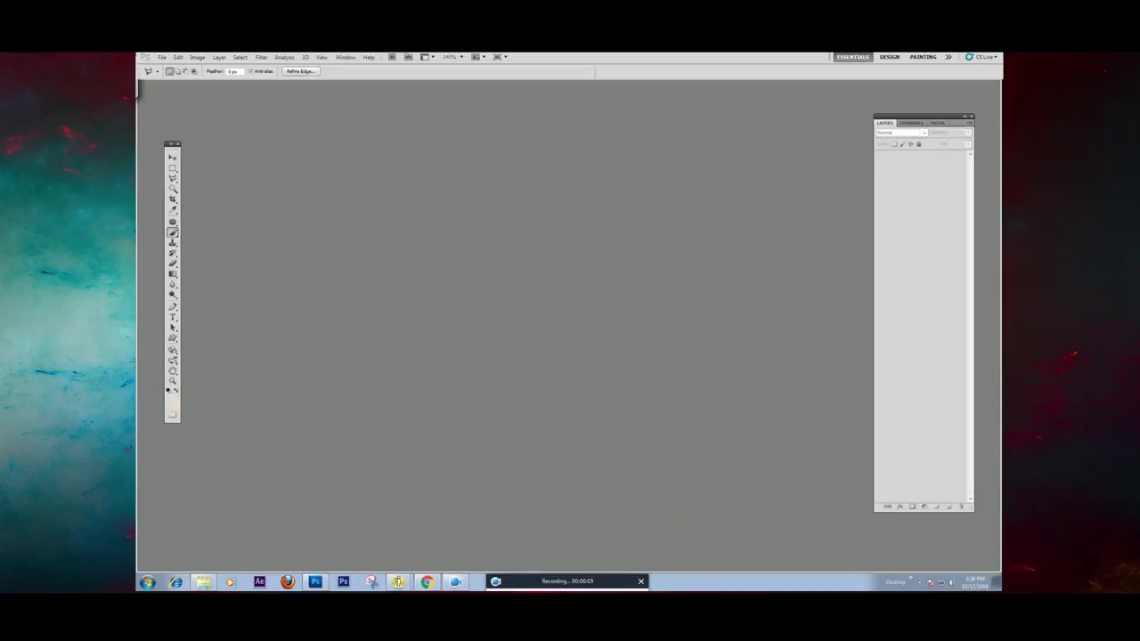
Open the red-haired woman's portrait JPG from the Portrait & Painting folder.
click(162, 57)
click(178, 94)
scroll(489, 311, down, 5)
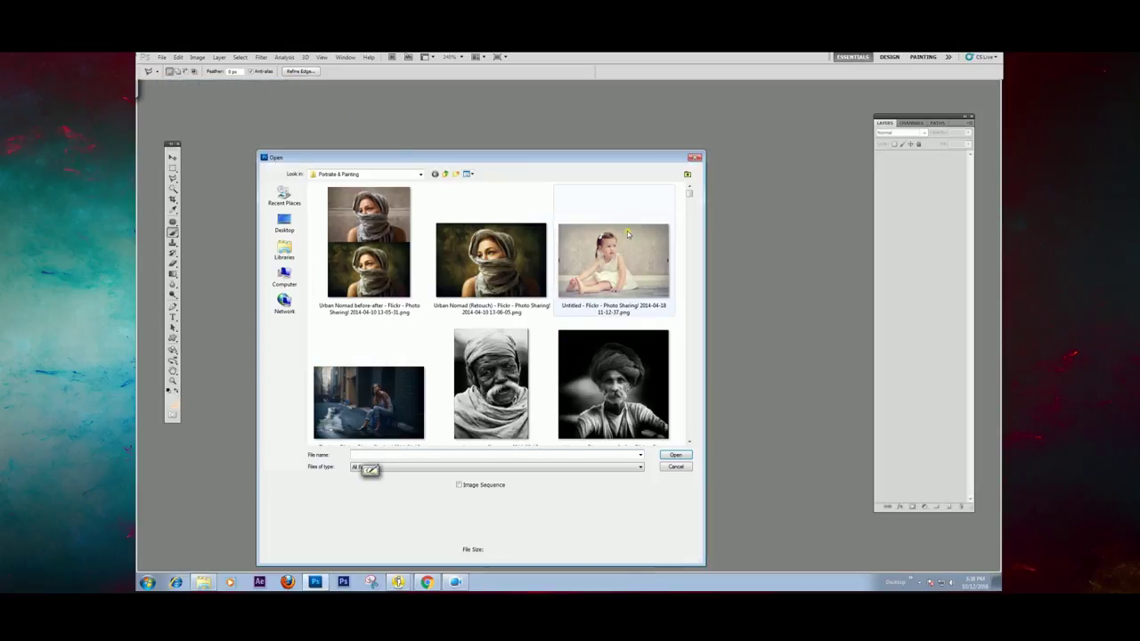
drag(691, 194, 688, 255)
click(378, 276)
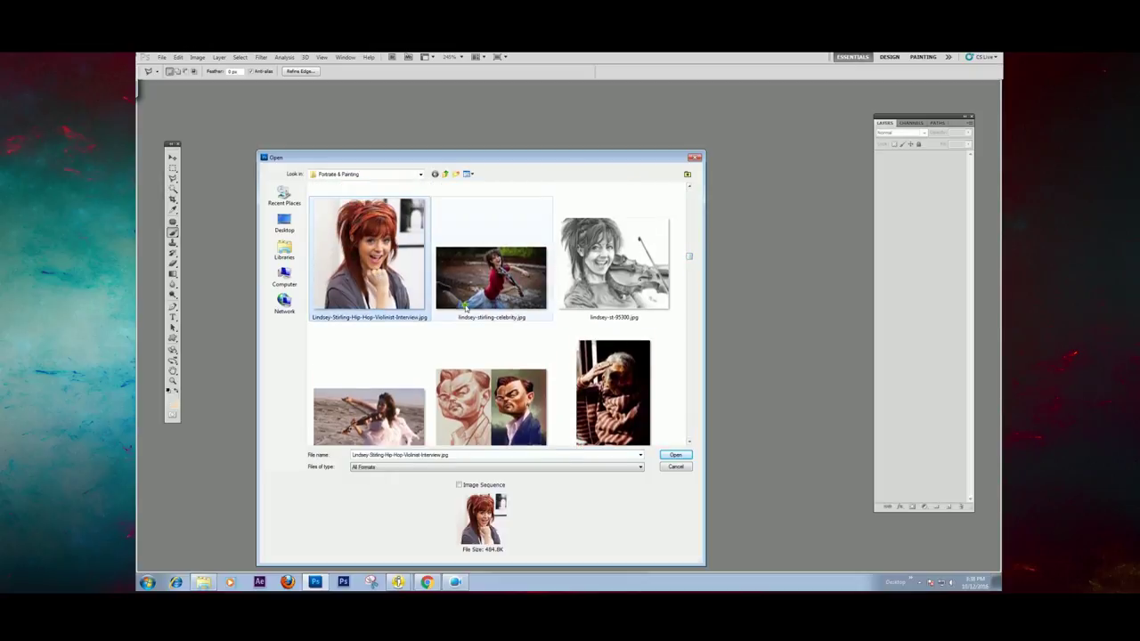
click(675, 455)
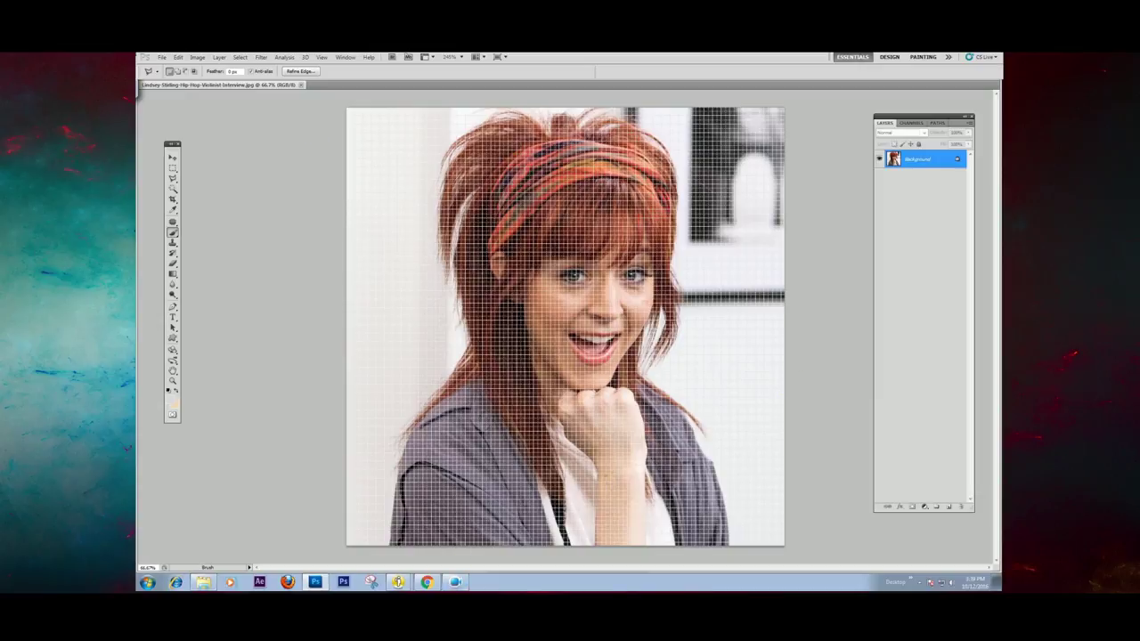
Hide the grid overlay and duplicate the Background layer as Background copy.
click(321, 56)
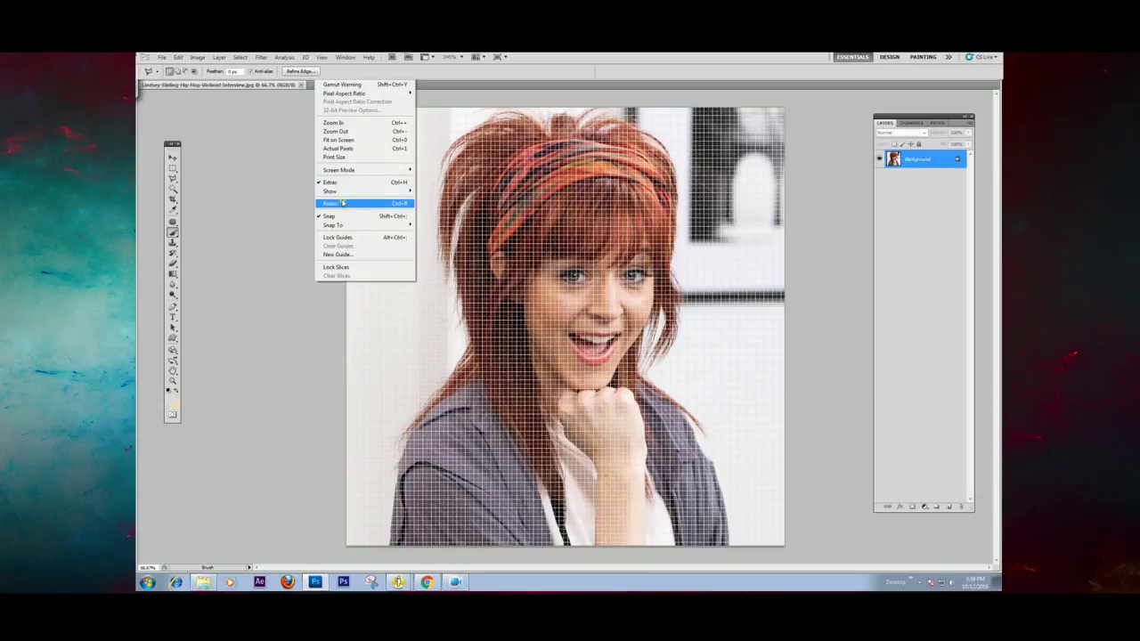
mouse_move(356, 192)
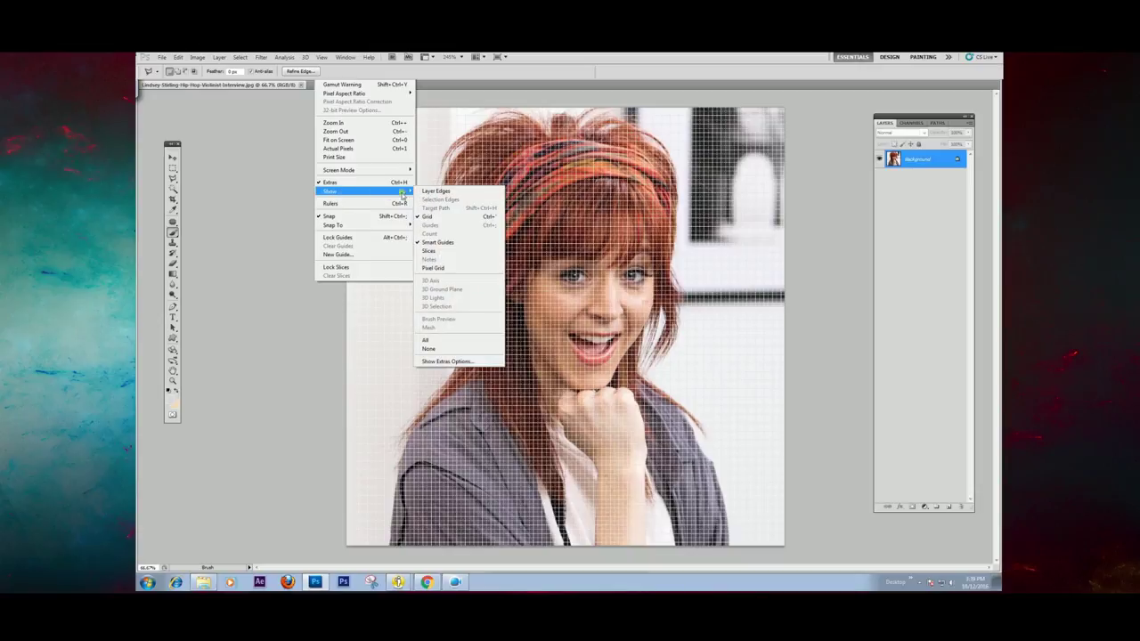
click(427, 217)
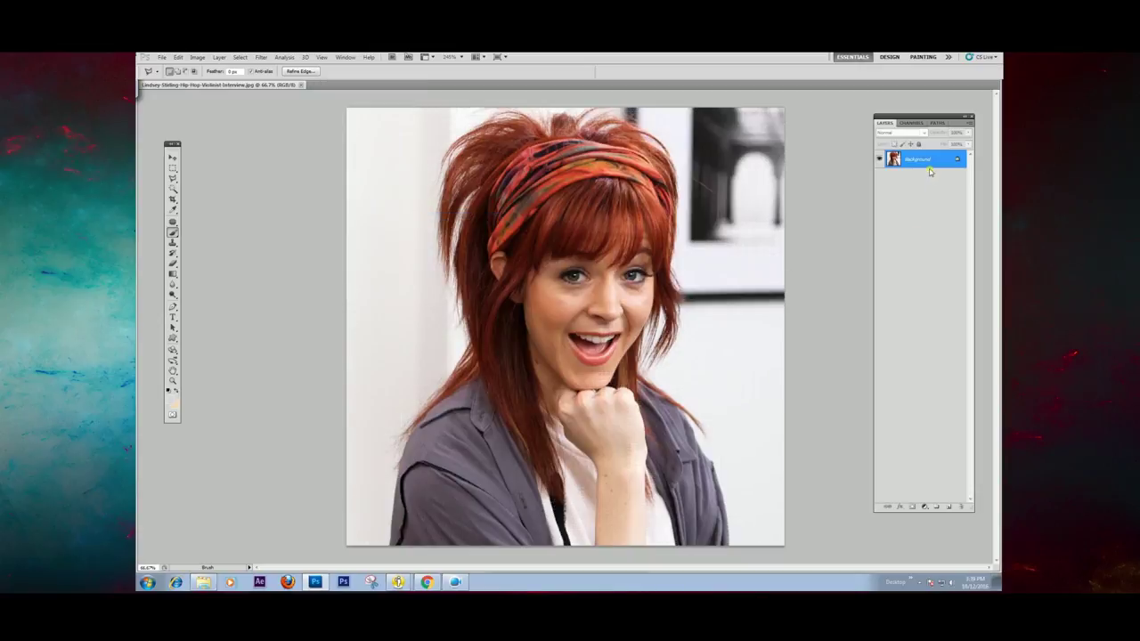
right_click(928, 160)
click(935, 181)
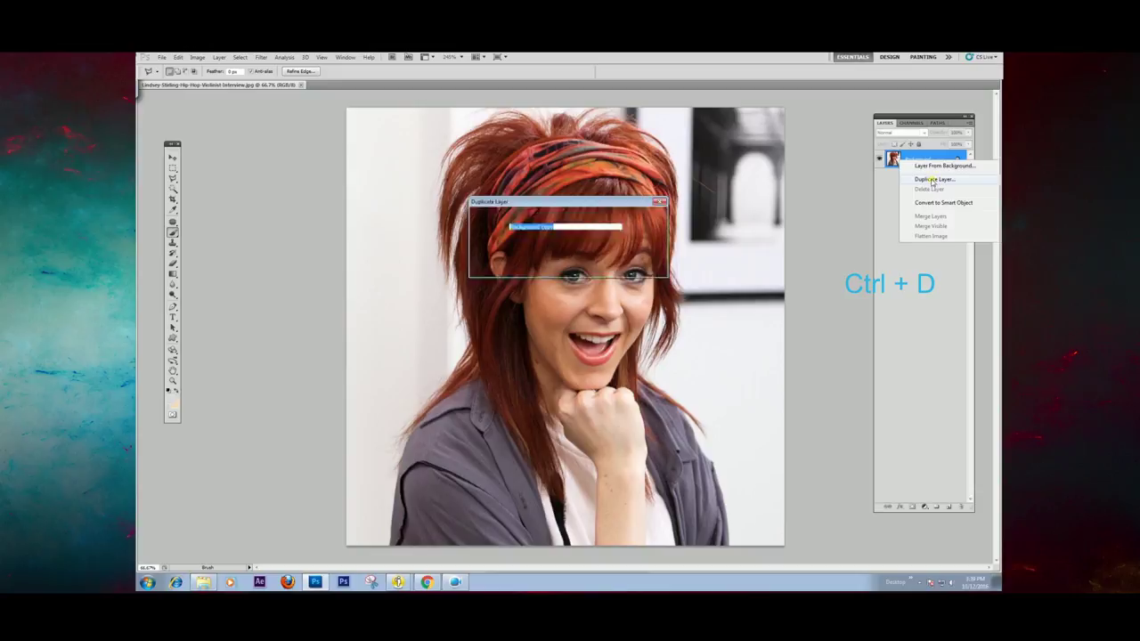
click(646, 215)
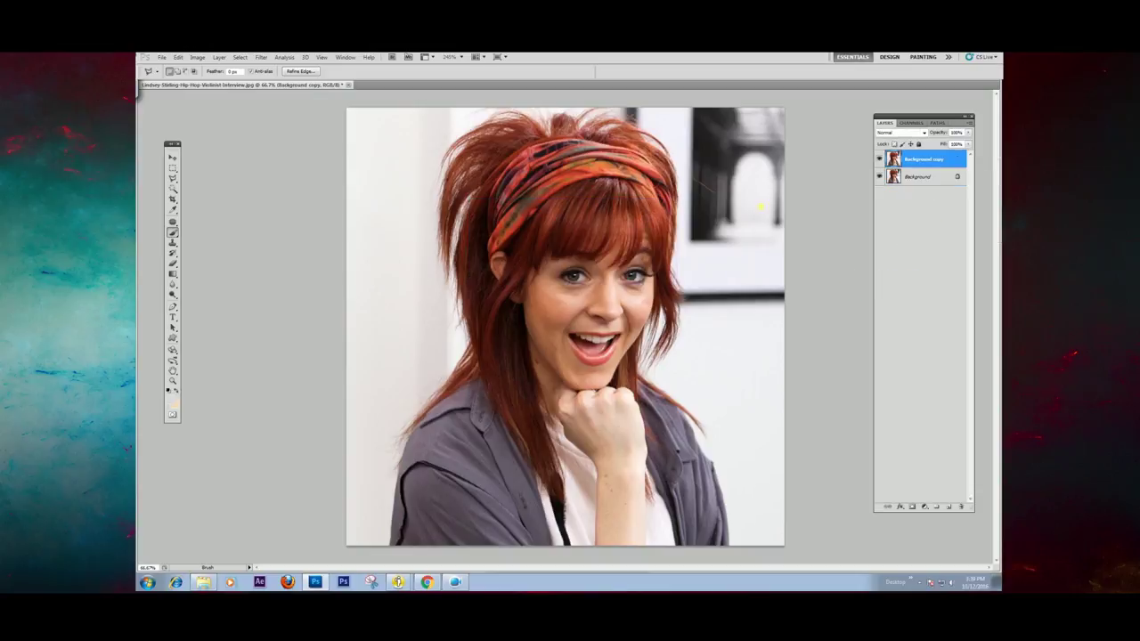
Convert the Background copy layer into a smart object.
right_click(924, 162)
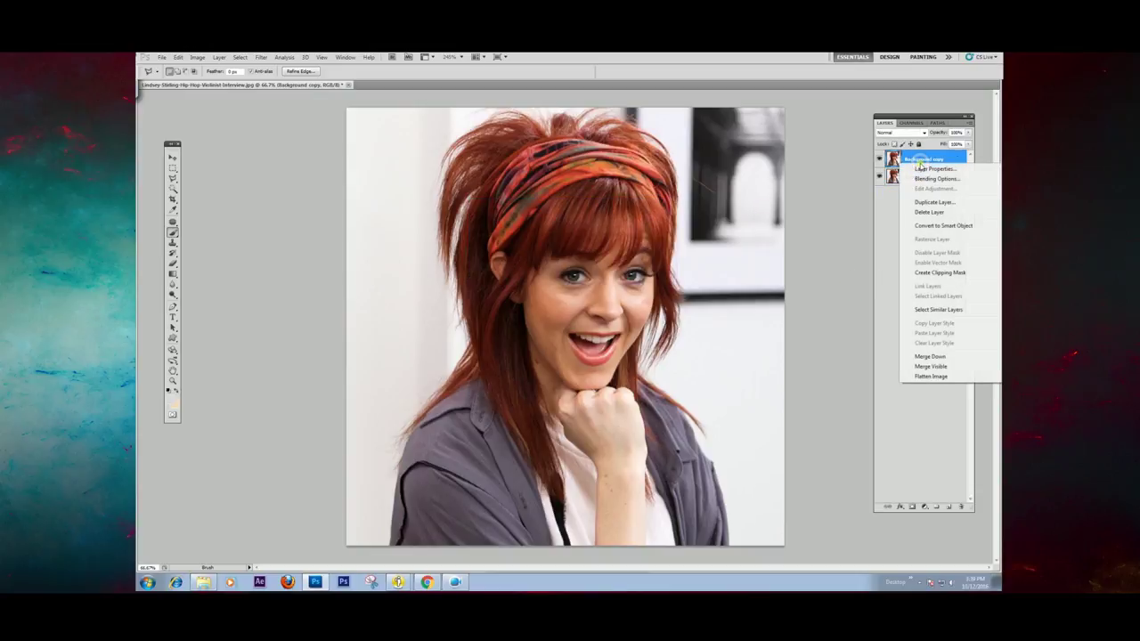
click(946, 227)
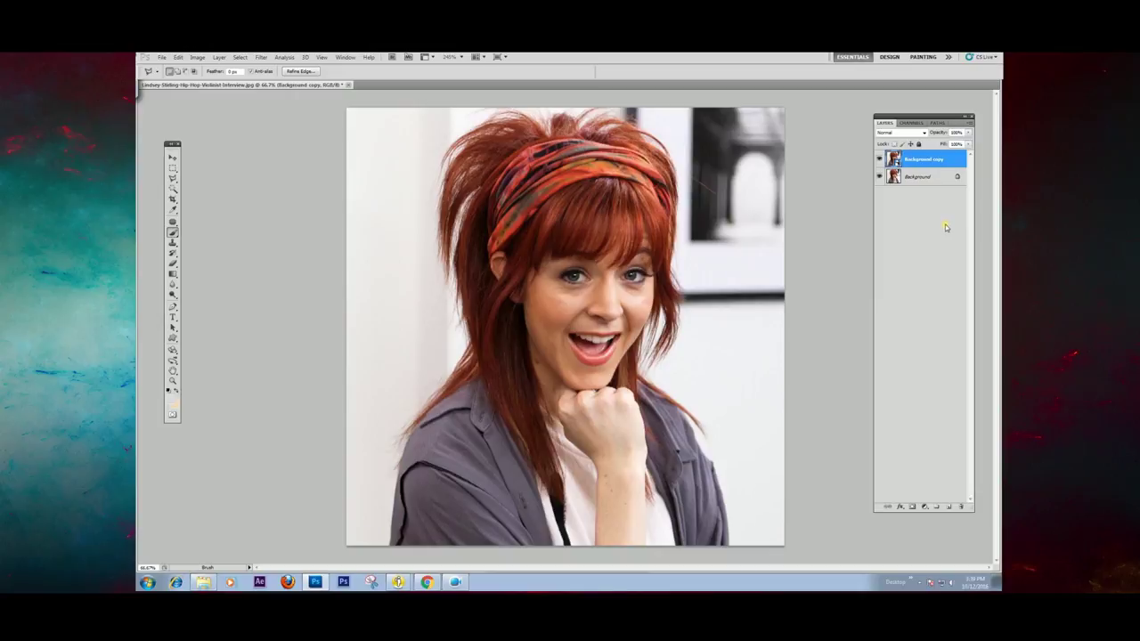
click(261, 57)
mouse_move(272, 131)
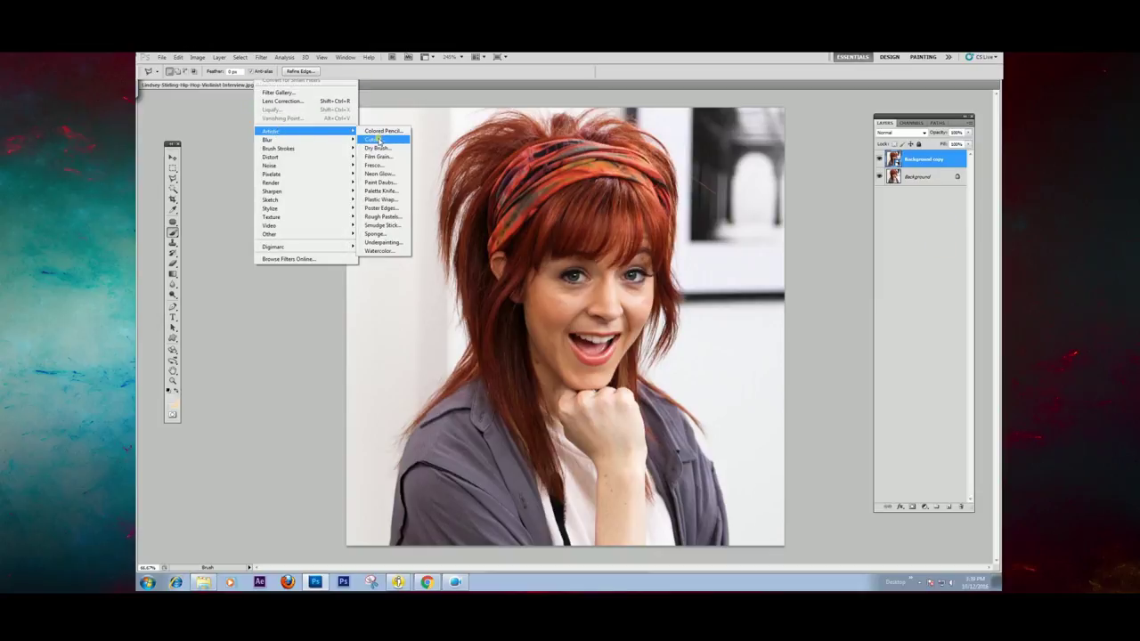
Apply a Cutout filter (6 levels, simplicity 4, fidelity 2) to Background copy, then hide that layer.
click(377, 139)
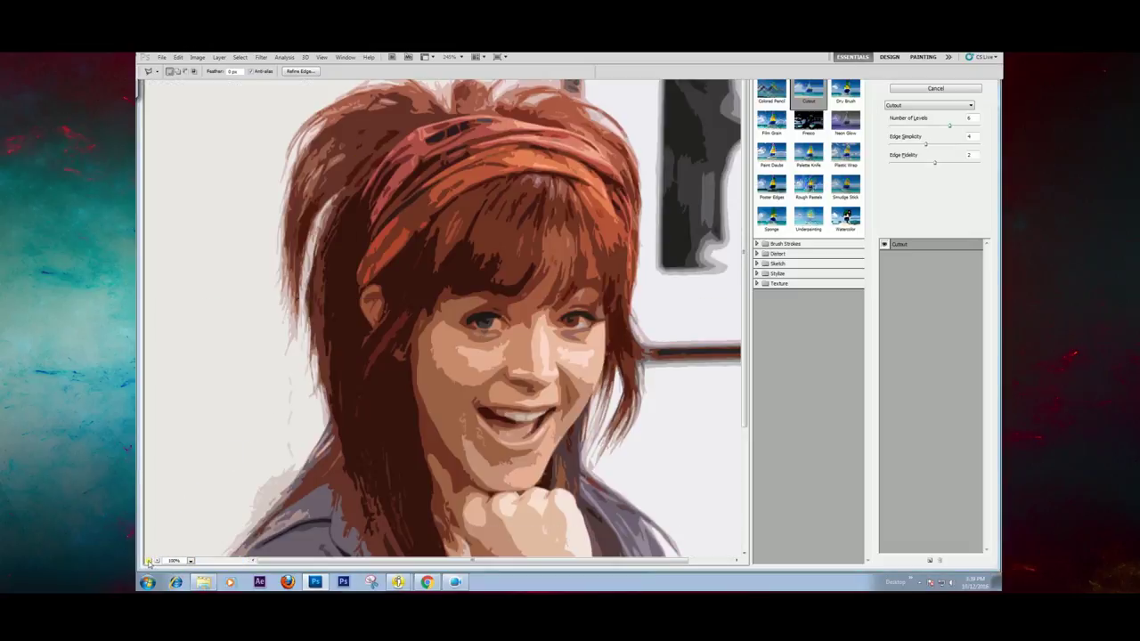
click(149, 561)
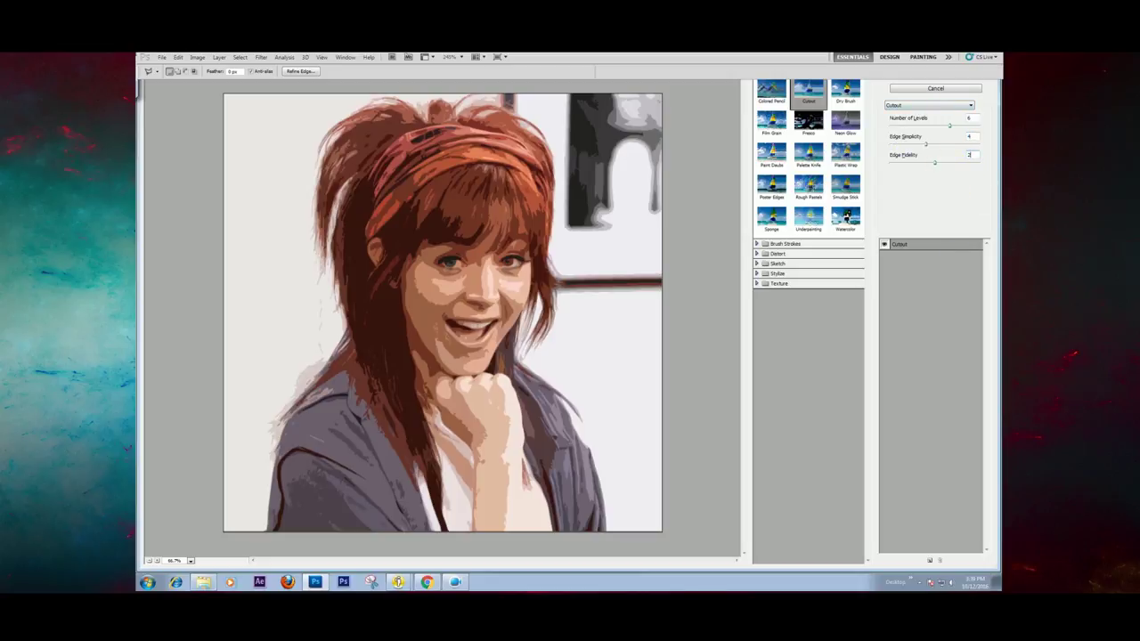
click(932, 80)
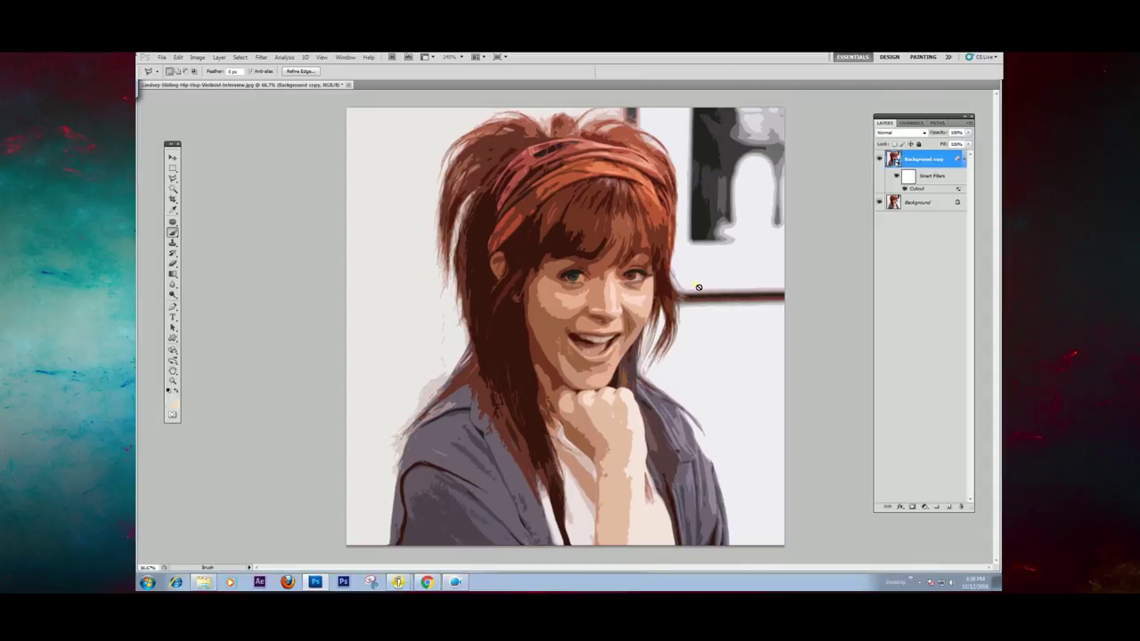
click(880, 158)
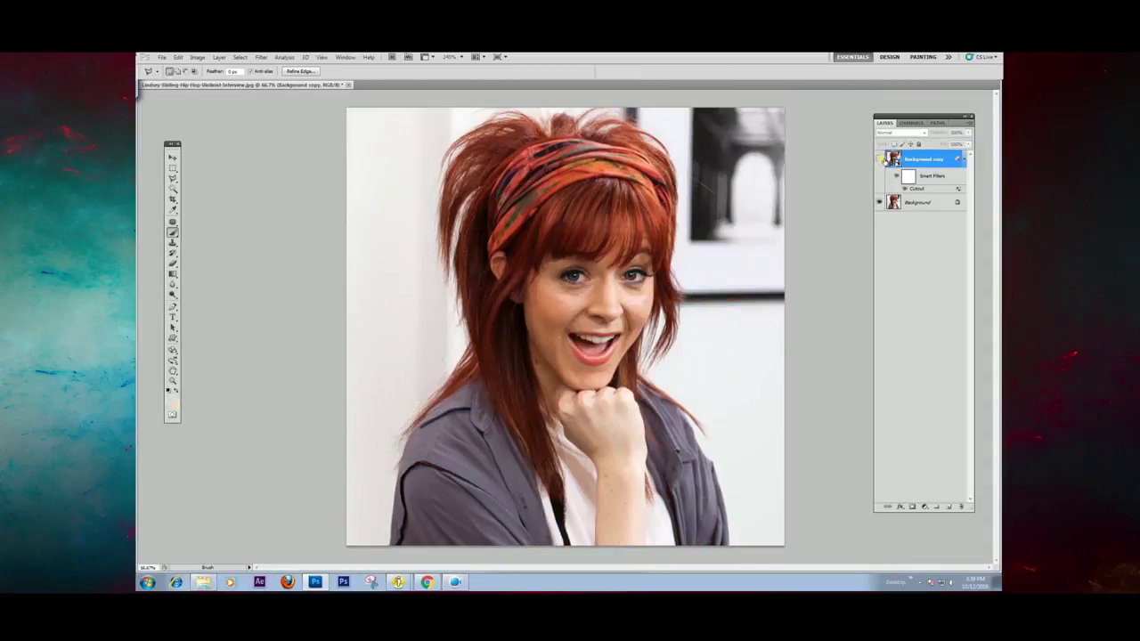
Compare before and after, then paste a merged copy of the whole canvas as Layer 1.
click(879, 159)
click(880, 158)
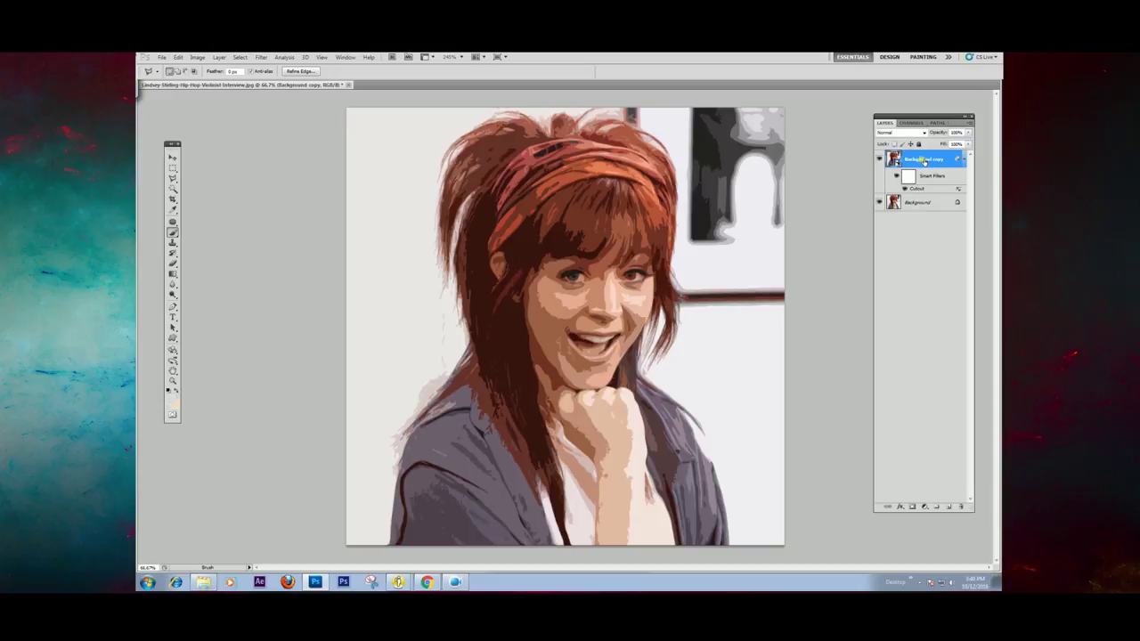
key(ctrl+a)
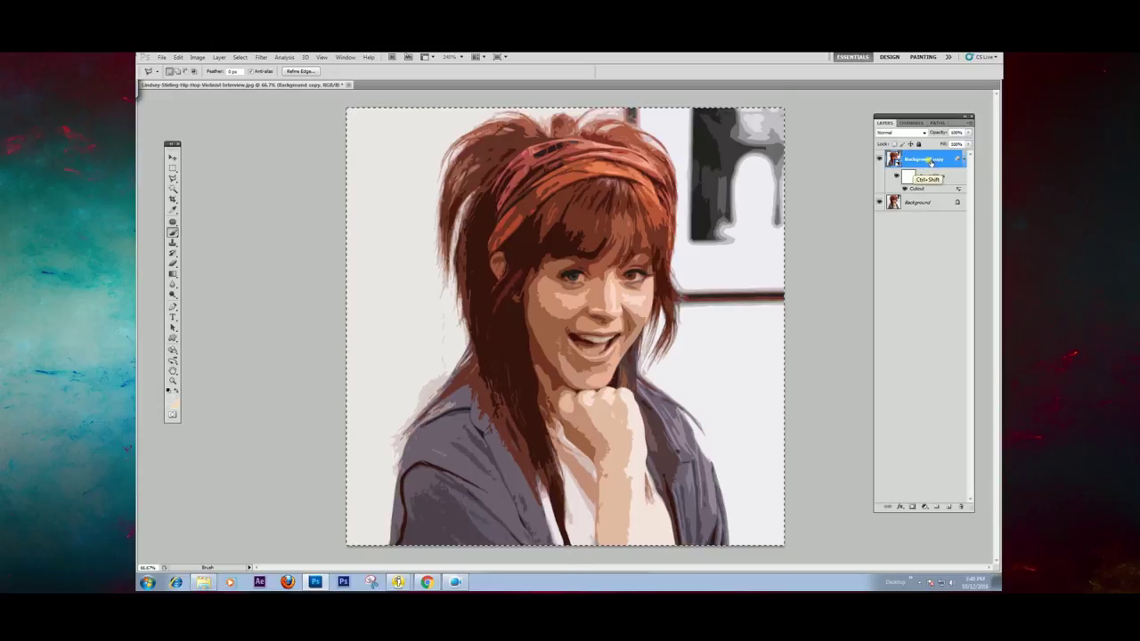
key(ctrl+shift+c)
key(ctrl+v)
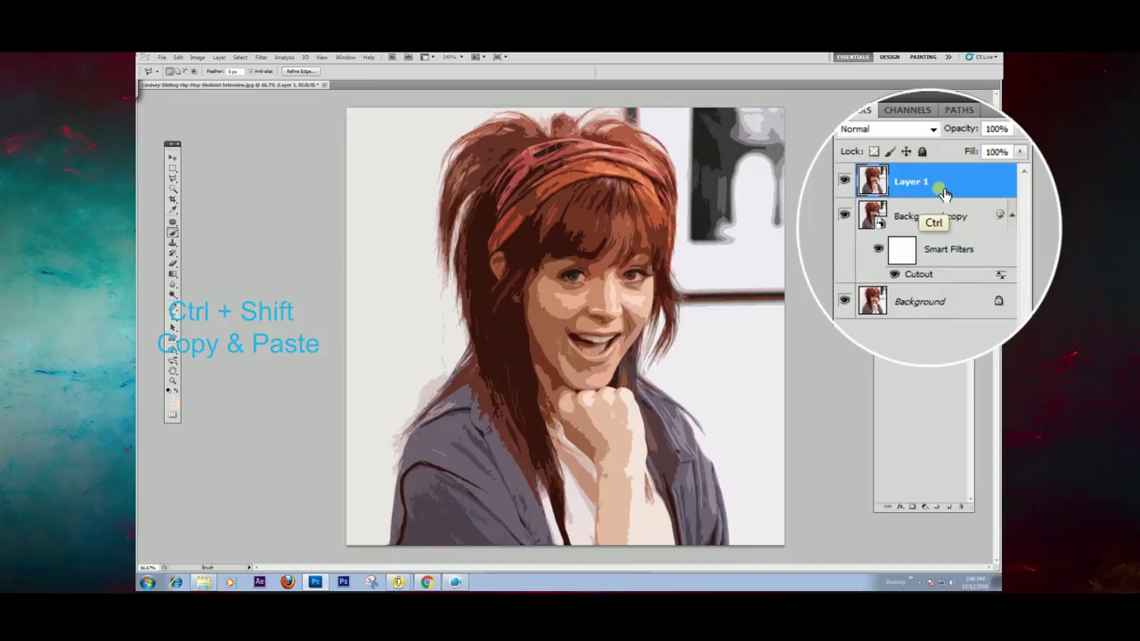
click(922, 198)
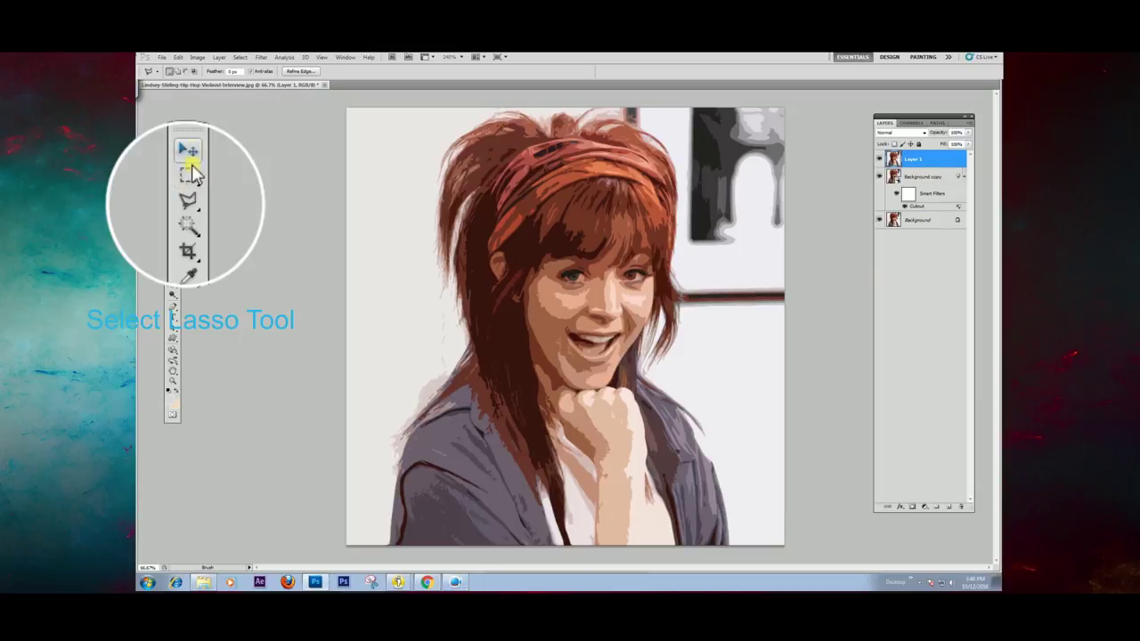
Lasso the cheek below the left-side eye and add an empty Layer 2 for painting.
click(188, 201)
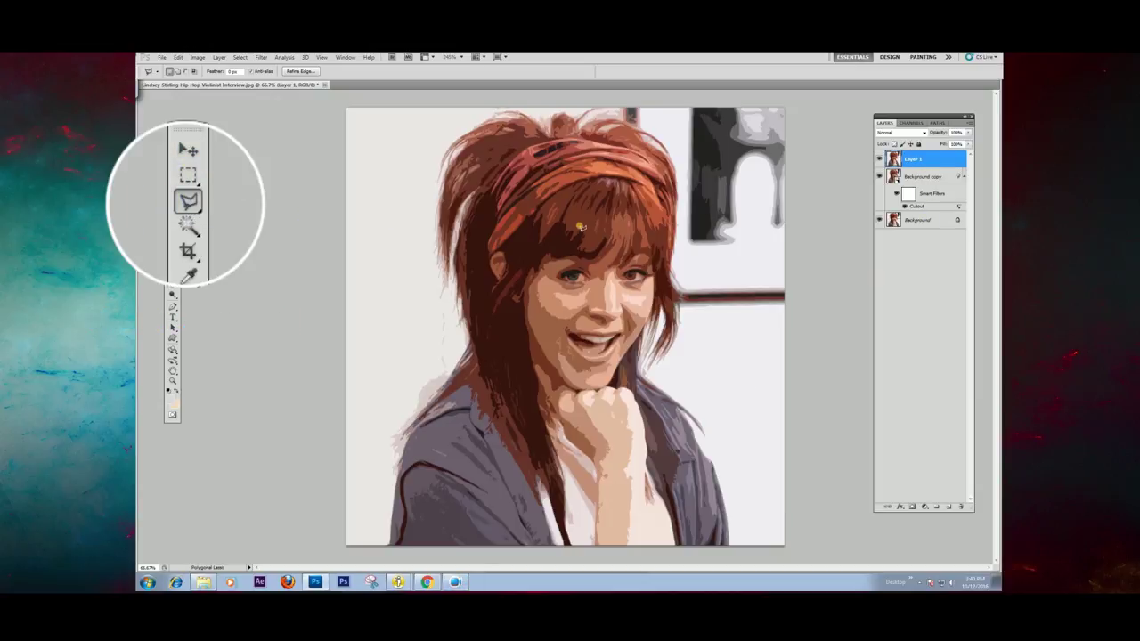
alt+click(174, 179)
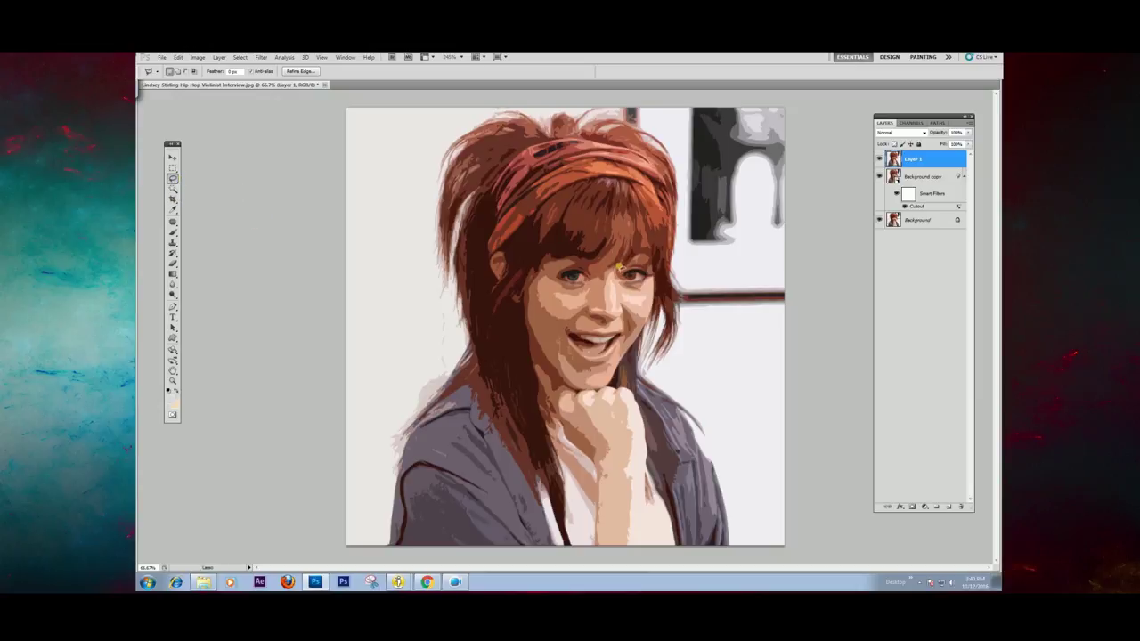
scroll(608, 305, up, 2)
scroll(611, 311, up, 2)
scroll(614, 307, up, 2)
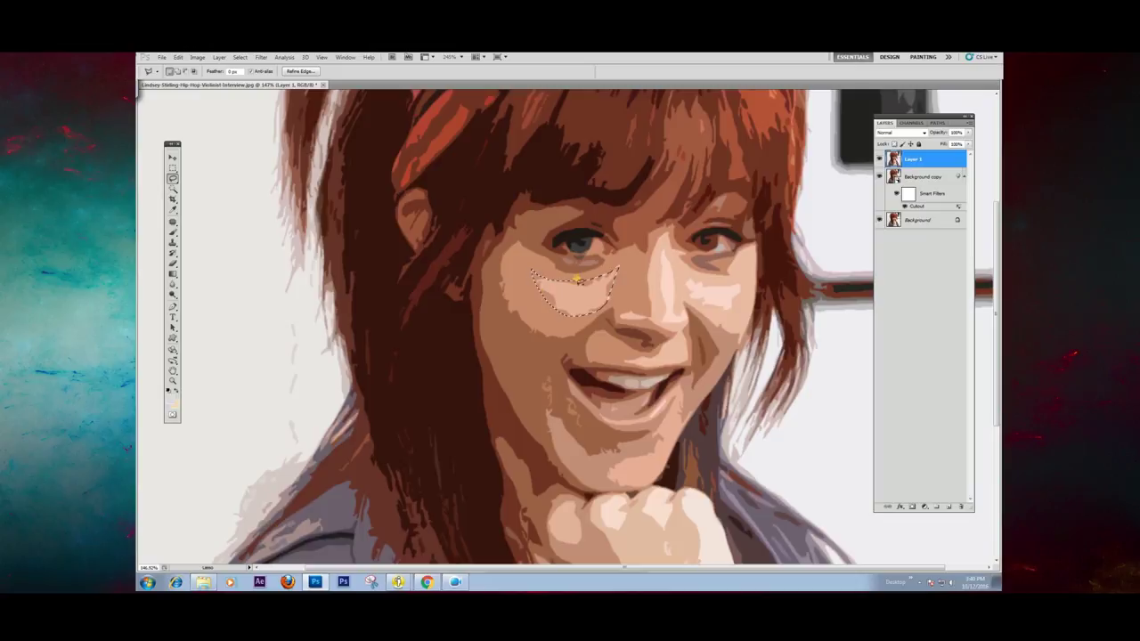
click(173, 232)
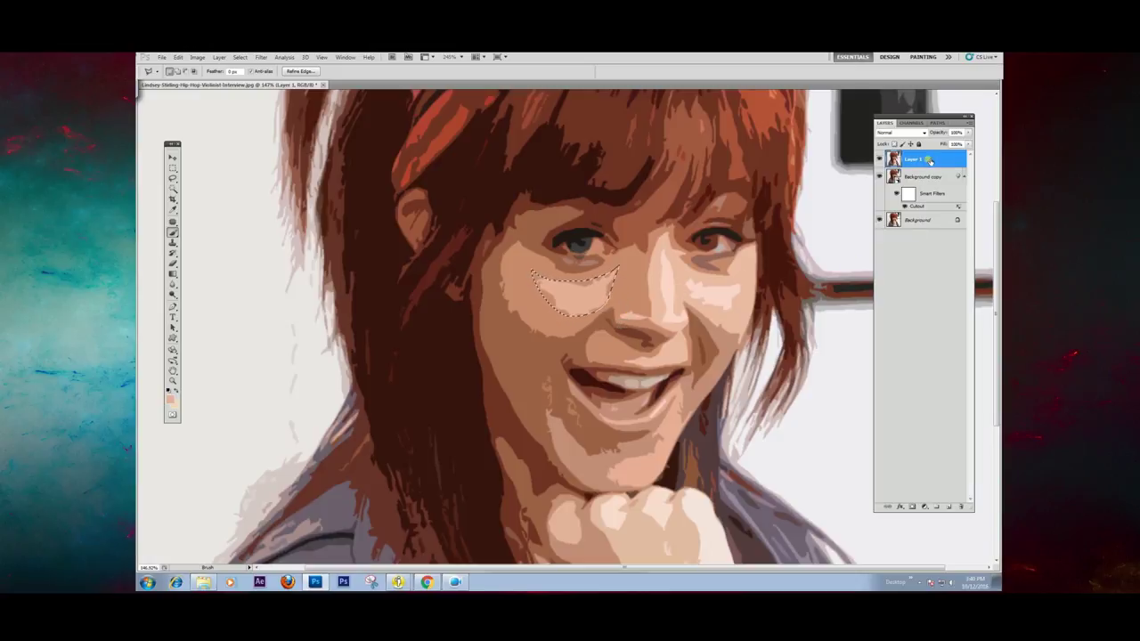
click(949, 505)
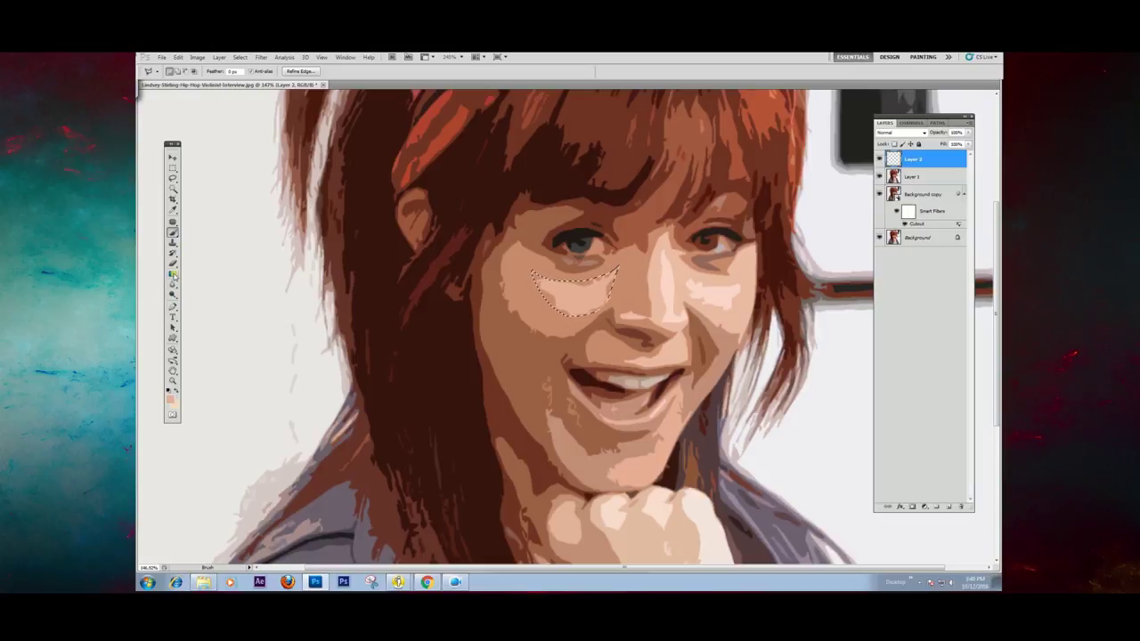
Clear the cheek selection and return to the Brush tool, zoomed on the eyes.
alt+click(174, 276)
key(ctrl+d)
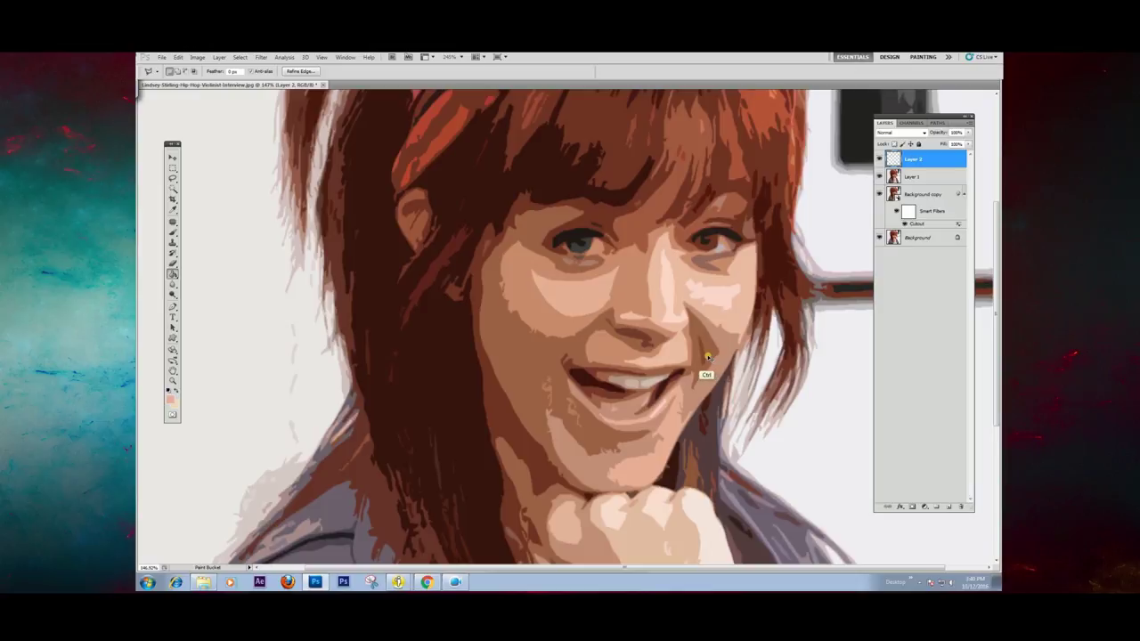
key(b)
scroll(592, 249, up, 3)
Sample browns around the eye and light skin tones from the face and nose.
alt+click(555, 211)
alt+click(502, 233)
alt+click(539, 261)
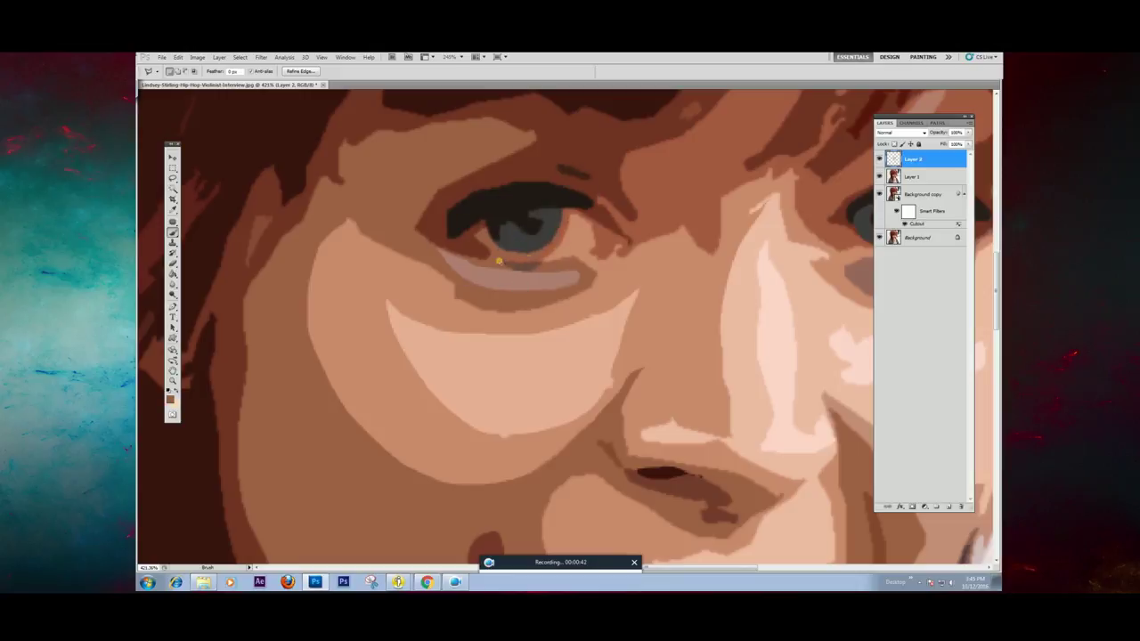
alt+click(504, 310)
alt+click(614, 240)
alt+click(738, 190)
scroll(623, 365, down, 2)
scroll(615, 365, right, 3)
alt+click(599, 212)
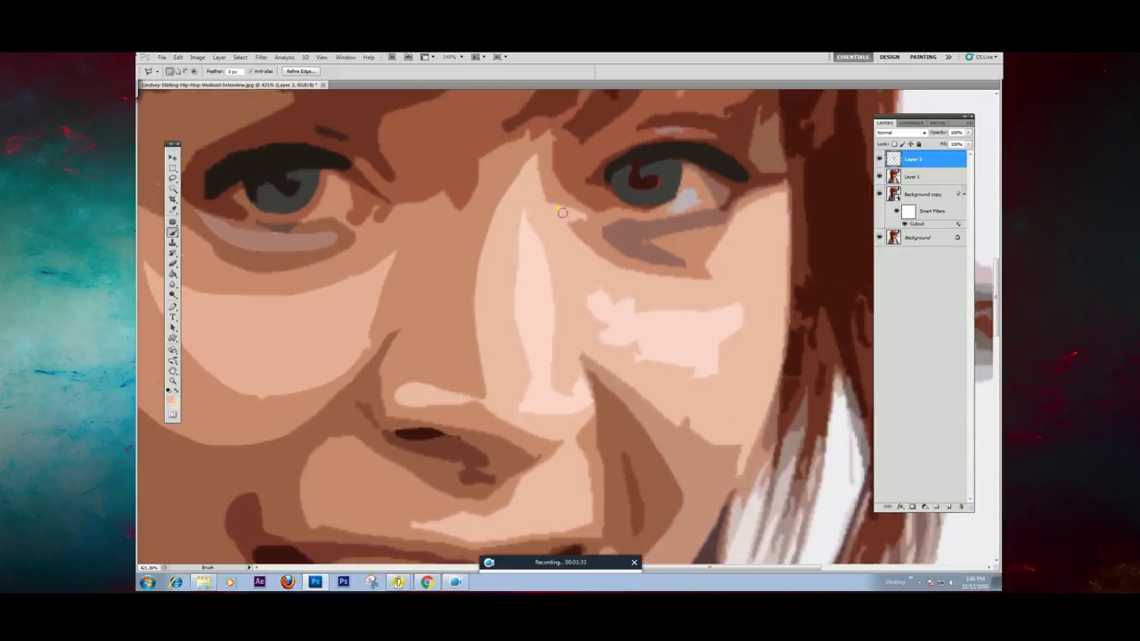
Sample orange-brown, pupil near-black and cheek pink, then a dark hair brown in full-screen view.
scroll(569, 267, up, 2)
scroll(570, 267, right, 3)
alt+click(562, 214)
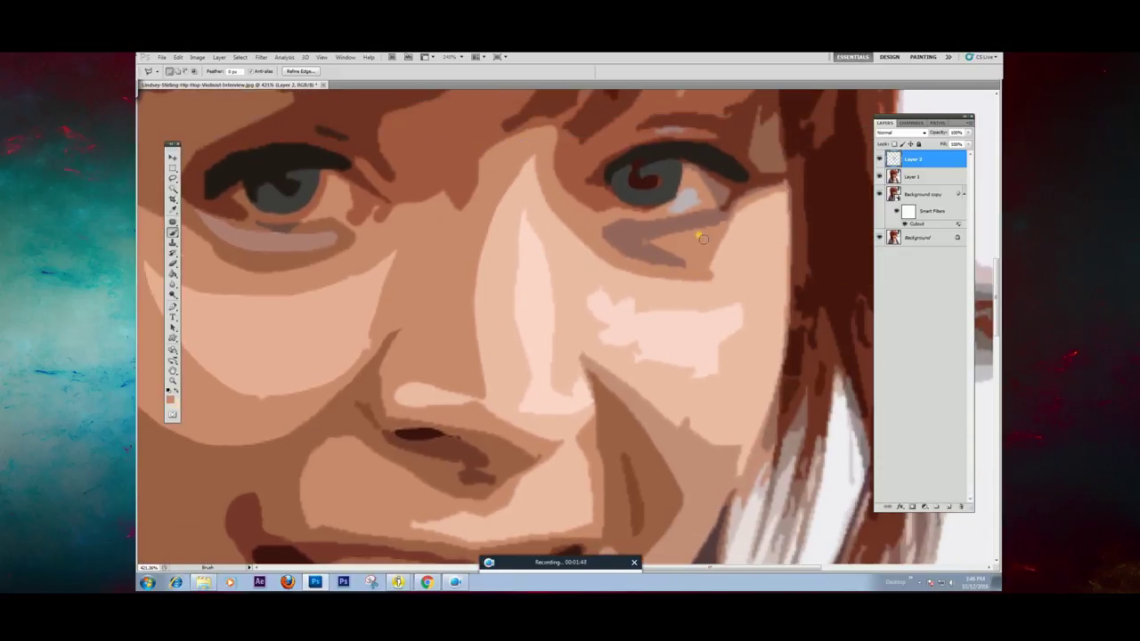
alt+click(646, 182)
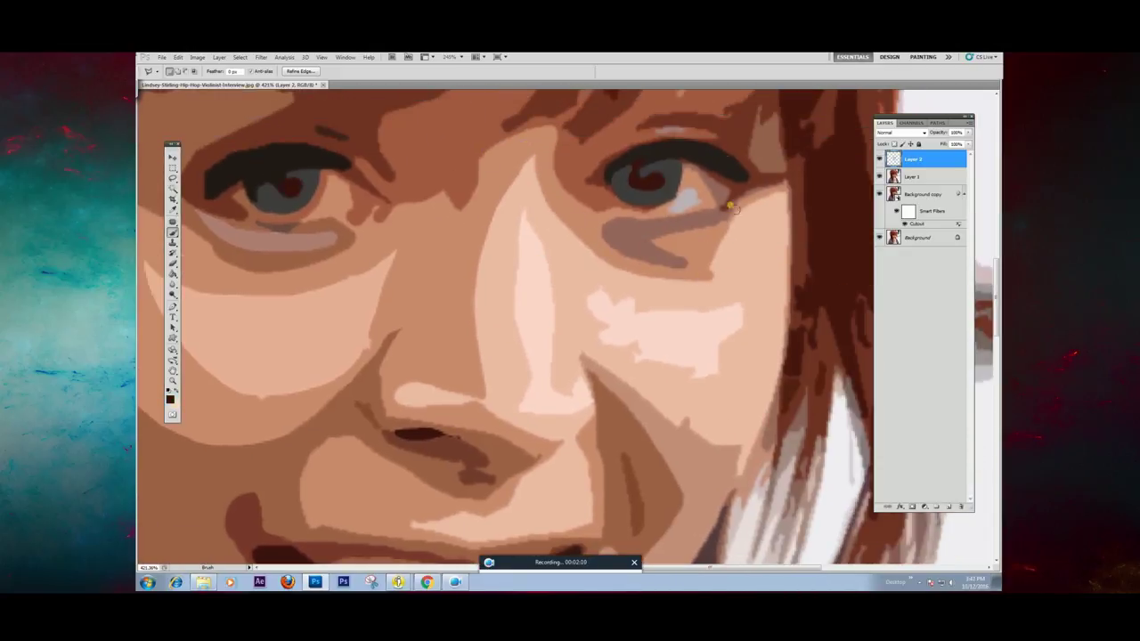
scroll(512, 314, right, 3)
alt+click(512, 314)
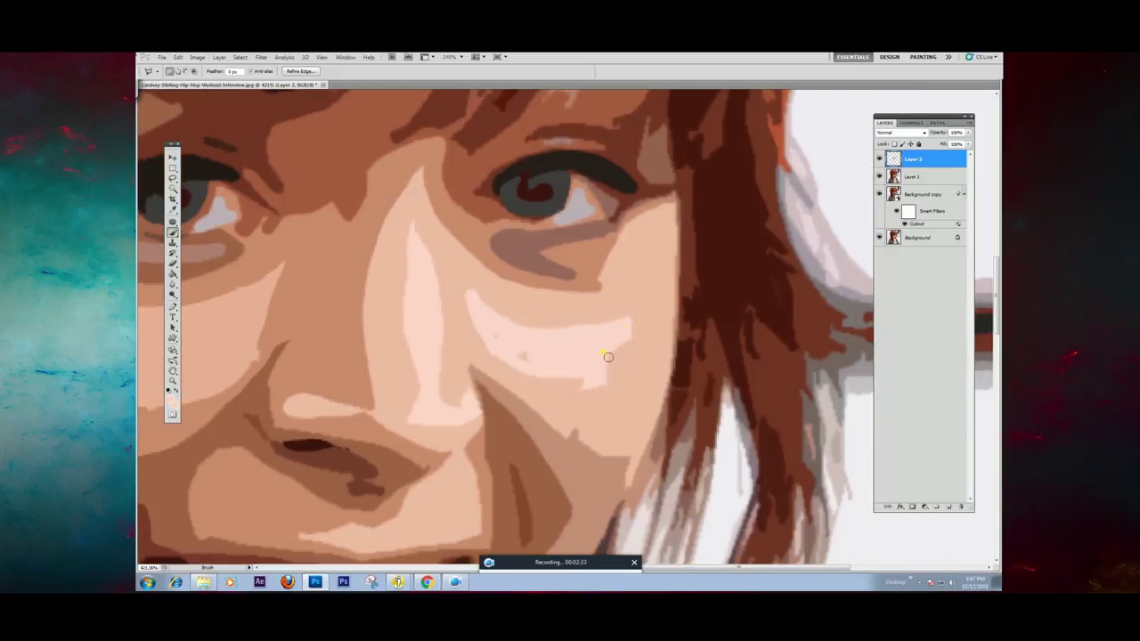
scroll(623, 278, down, 3)
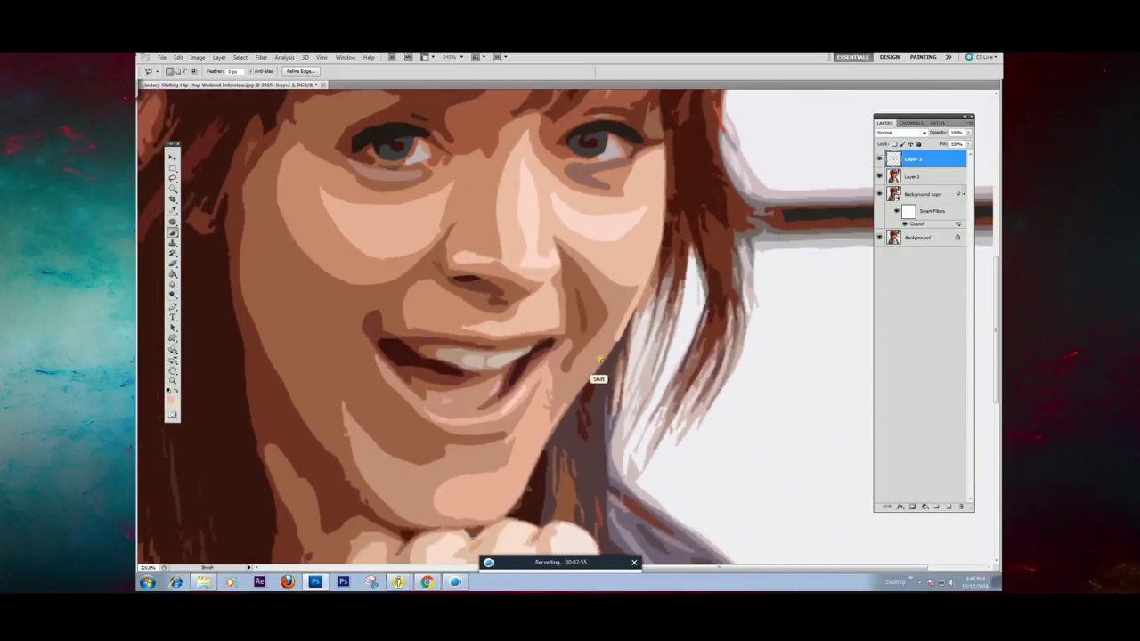
key(f)
scroll(611, 356, down, 3)
scroll(686, 195, up, 5)
mouse_move(622, 187)
mouse_down()
mouse_move(692, 194)
mouse_move(463, 168)
mouse_move(439, 268)
mouse_move(445, 165)
mouse_move(555, 191)
mouse_move(537, 145)
mouse_move(487, 305)
mouse_up()
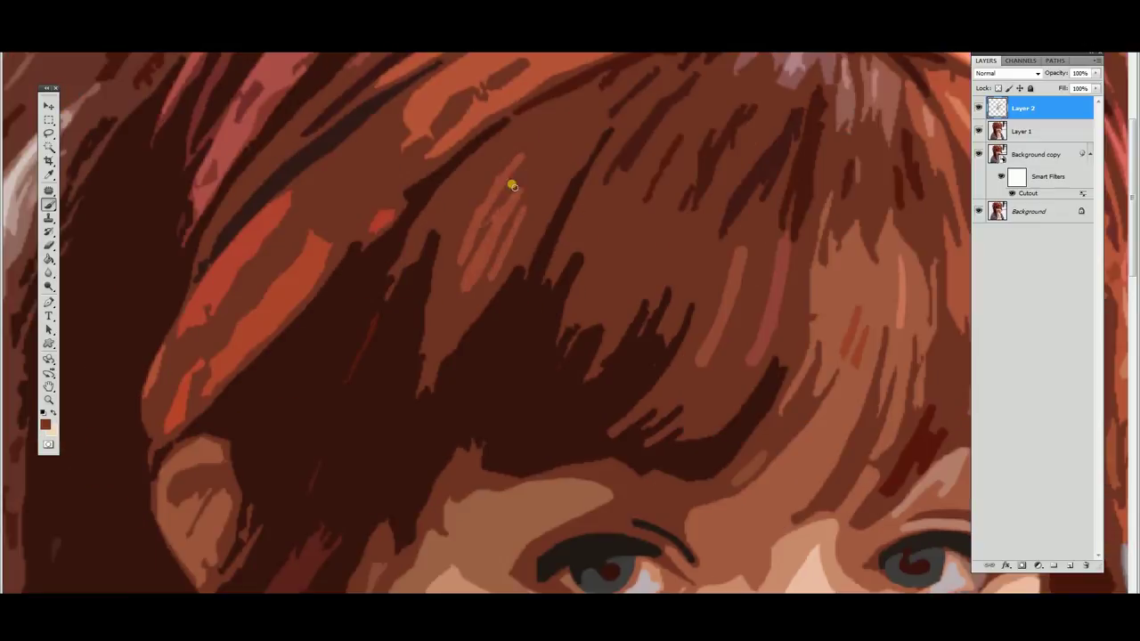
Paint two lighter brown strands into the fringe, then sample a peach skin tone near the chin.
drag(400, 204, 448, 284)
drag(435, 233, 425, 398)
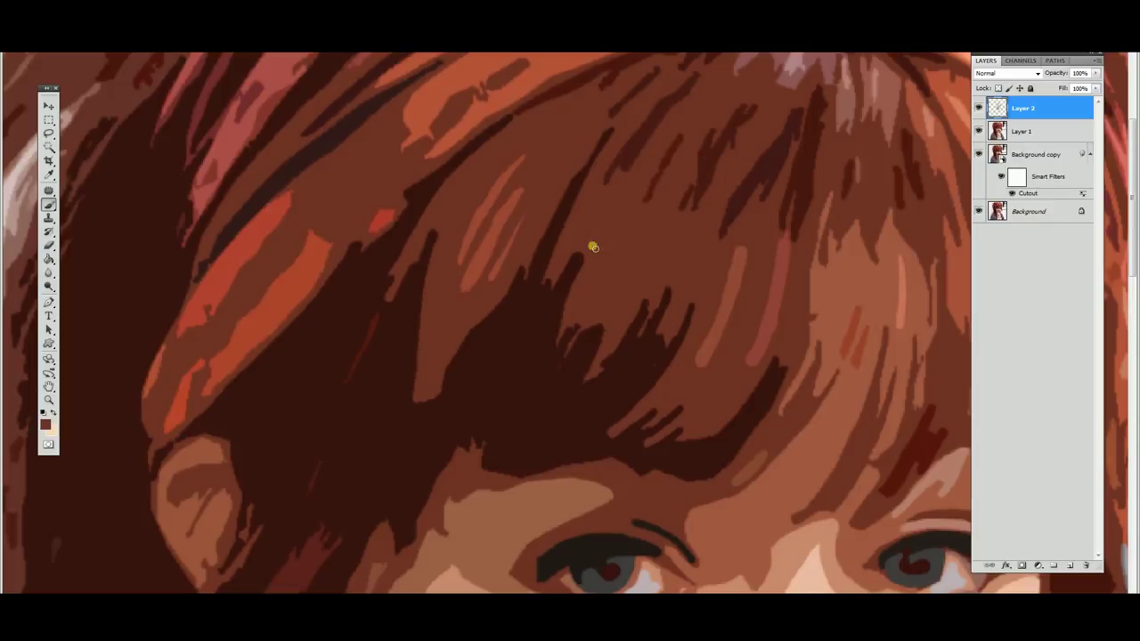
scroll(638, 294, down, 10)
alt+click(548, 393)
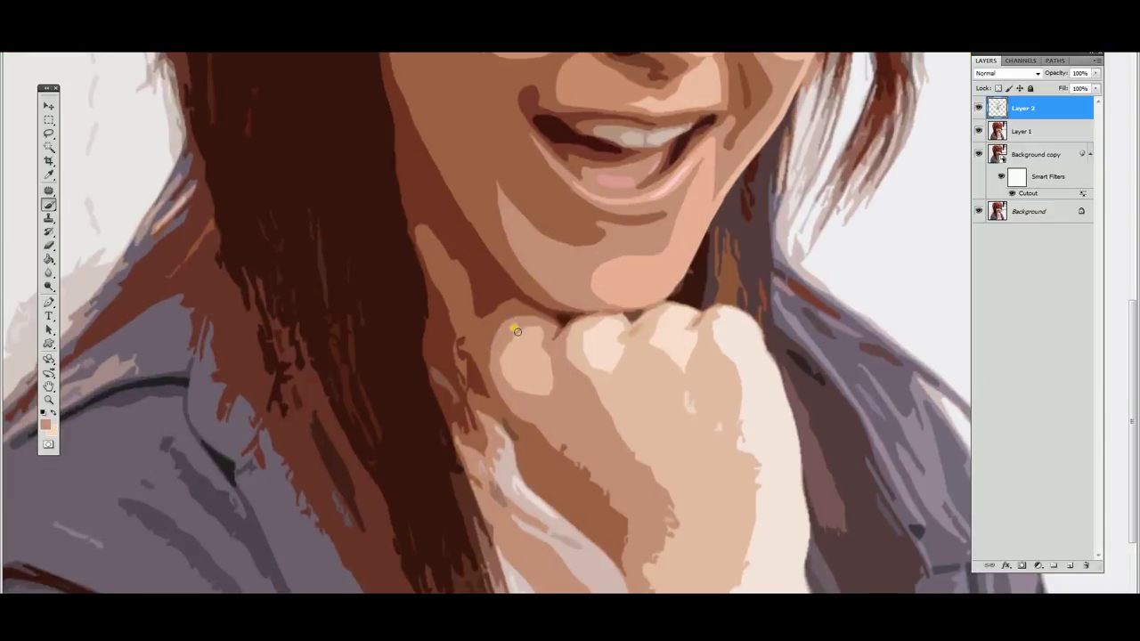